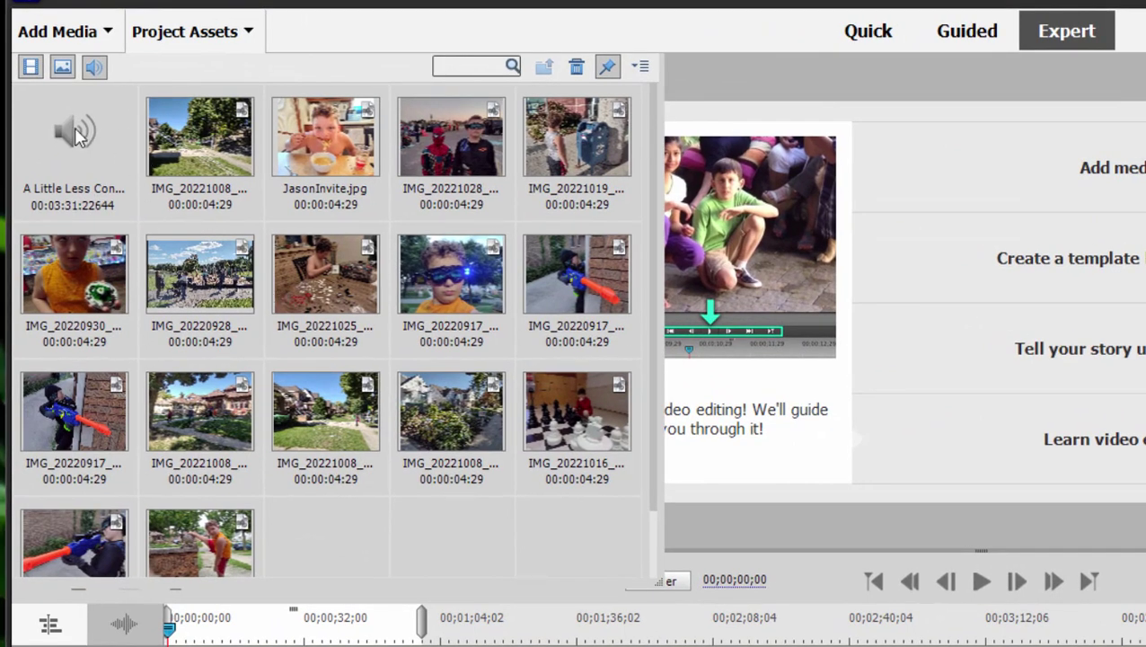
# Step: Place A Little Less Conversation.wav at the start of the Music track, matching project settings to the clip
pyautogui.click(76, 133)
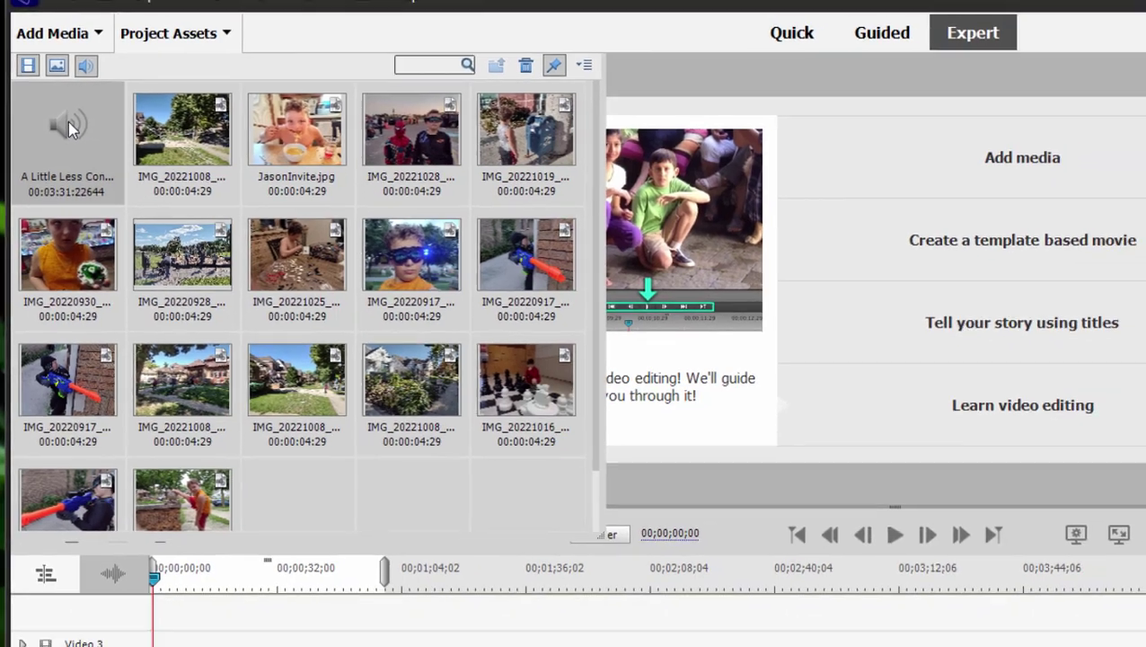
pyautogui.moveTo(69, 123); pyautogui.dragTo(93, 575)
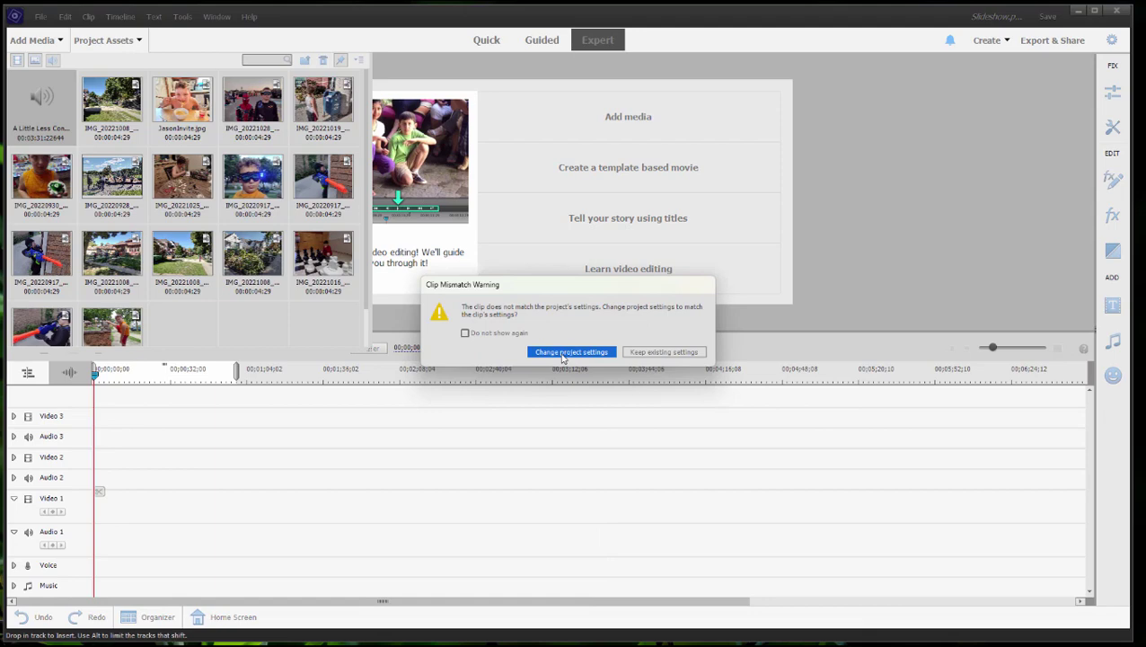
pyautogui.click(563, 352)
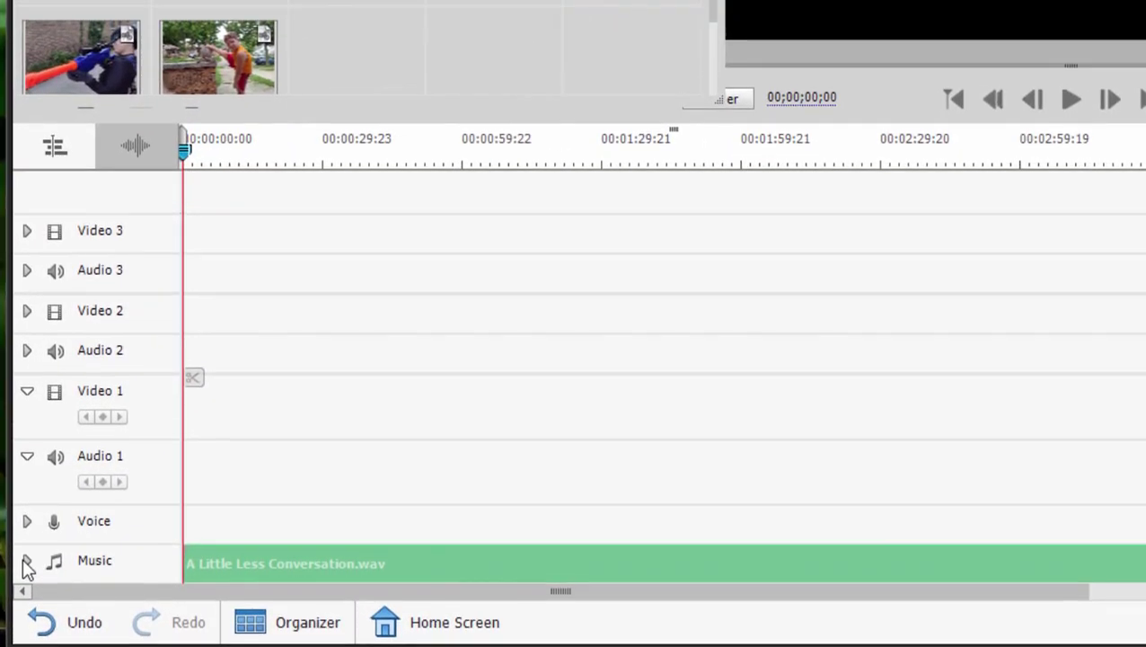
# Step: Run Beat Detect on the song clip with 2 seconds minimum between beats, creating a Beats track of markers
pyautogui.click(26, 561)
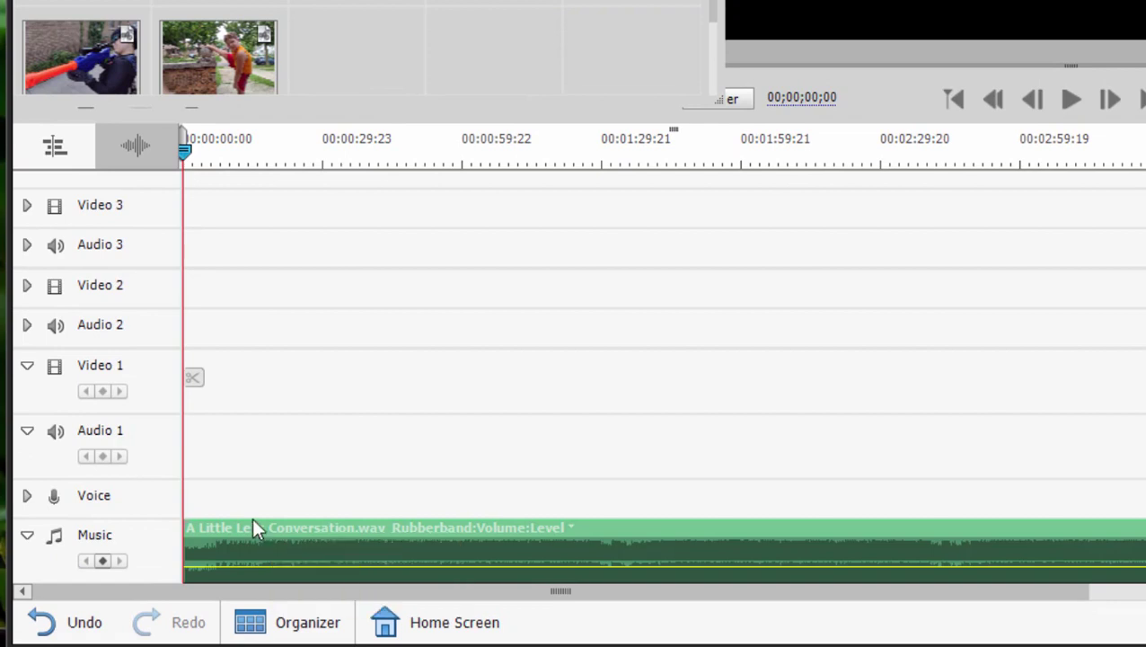
pyautogui.rightClick(239, 537)
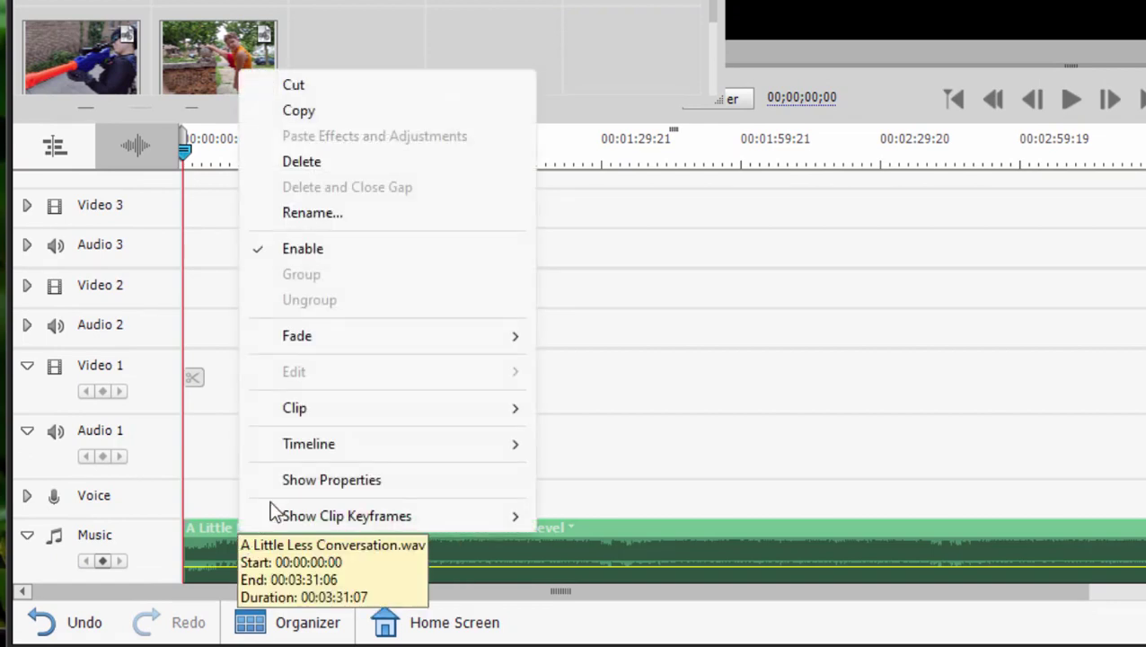
pyautogui.moveTo(321, 418)
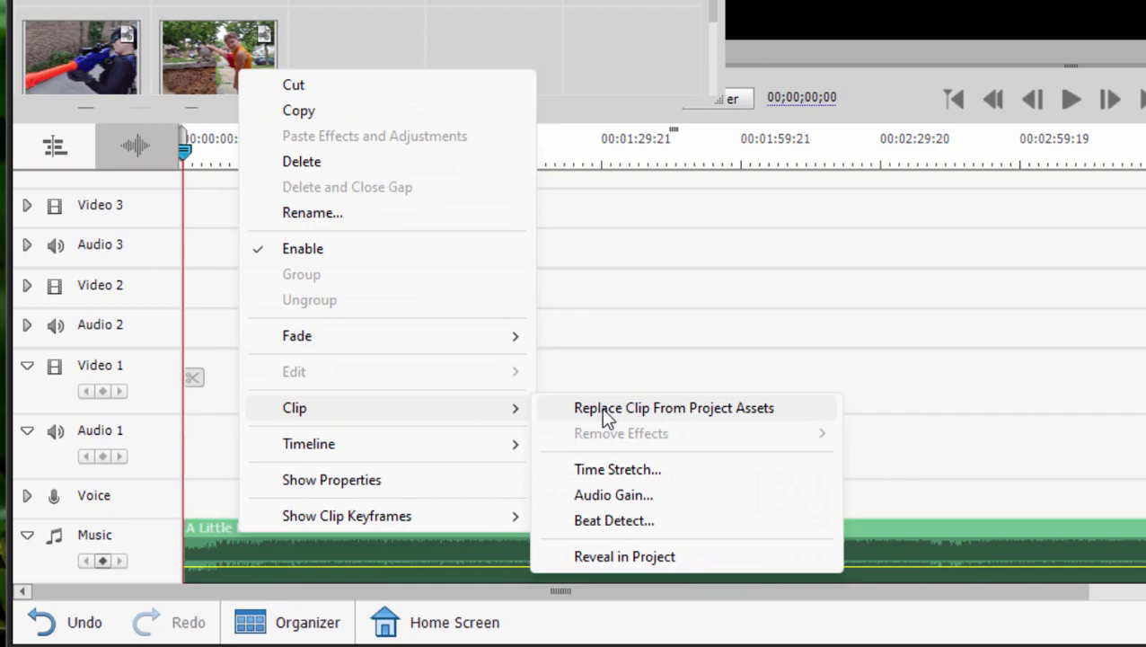
pyautogui.click(624, 518)
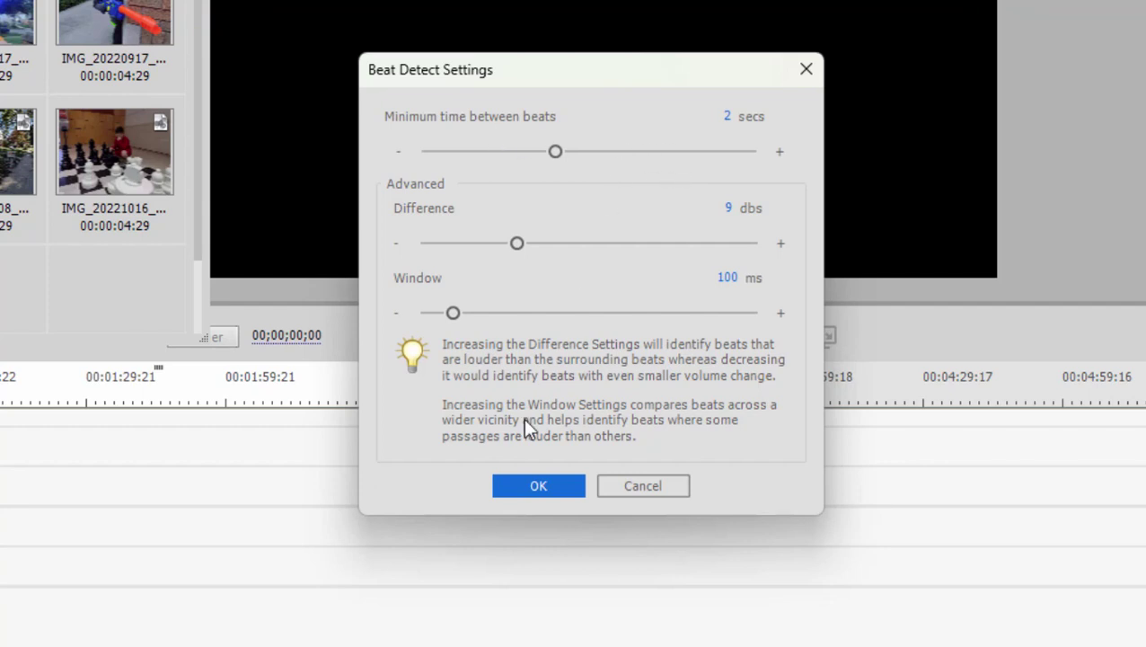
pyautogui.click(529, 476)
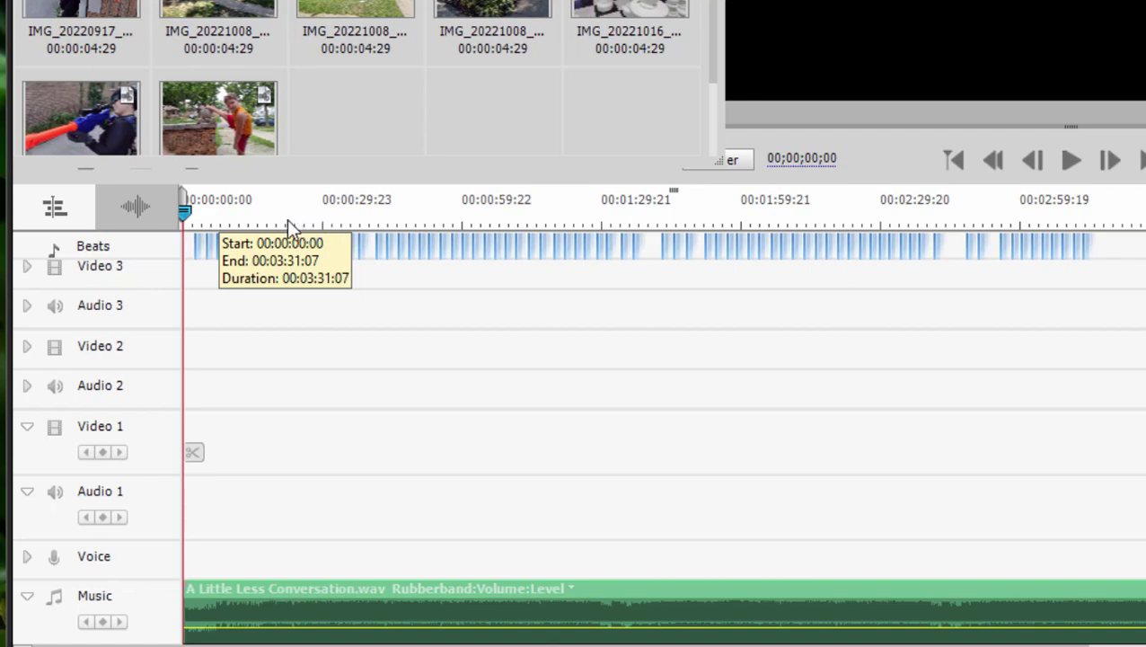
# Step: Zoom the timeline in with the = key until the beat markers sit a few seconds apart
pyautogui.press('=')
pyautogui.press('=')
pyautogui.press('=')
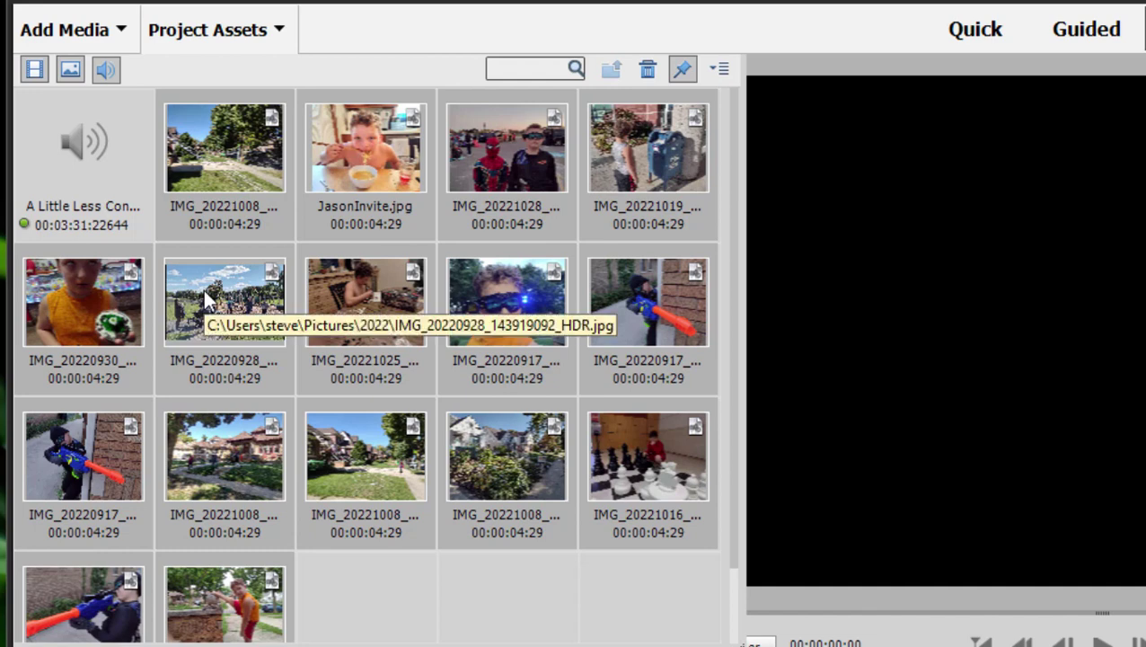
pyautogui.rightClick(204, 279)
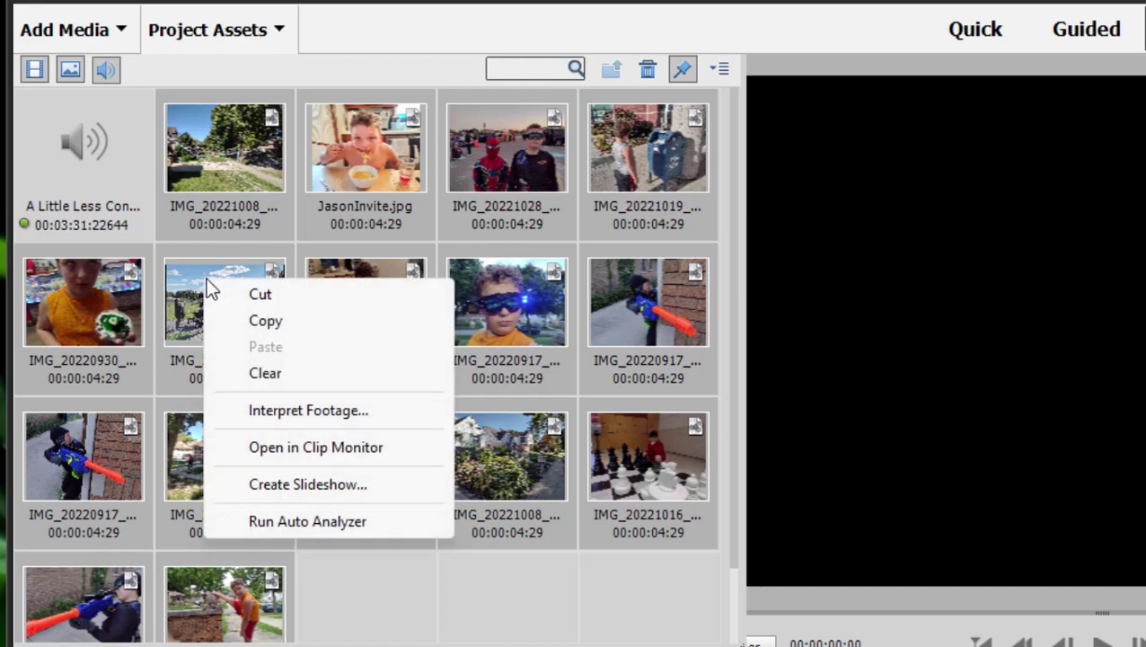
pyautogui.click(314, 483)
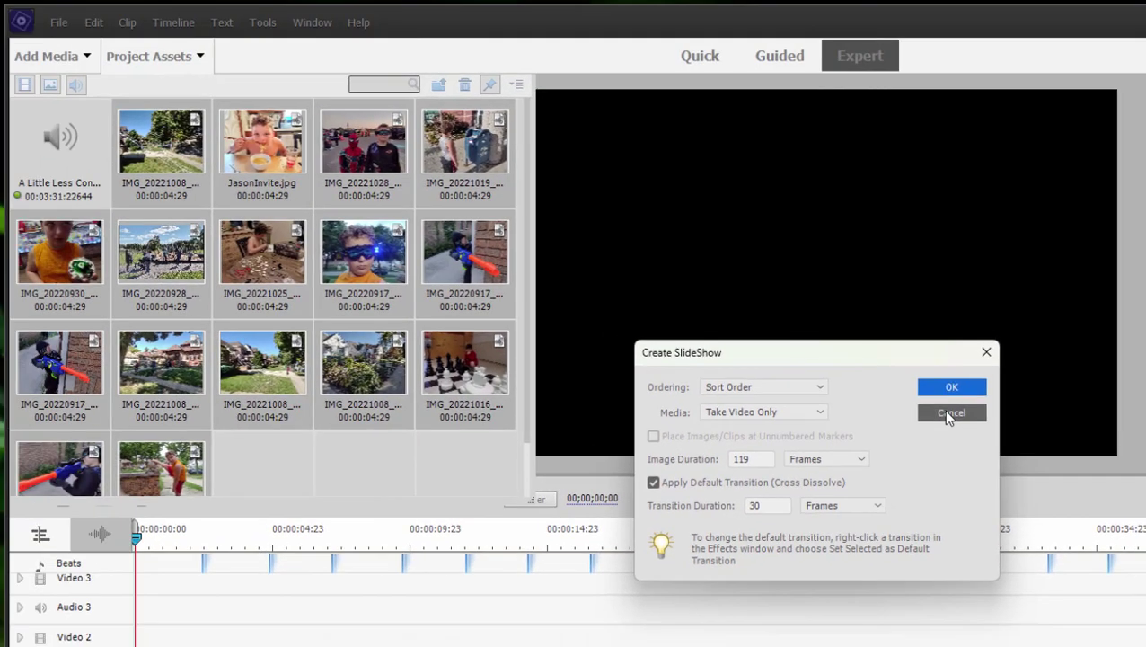
pyautogui.click(948, 413)
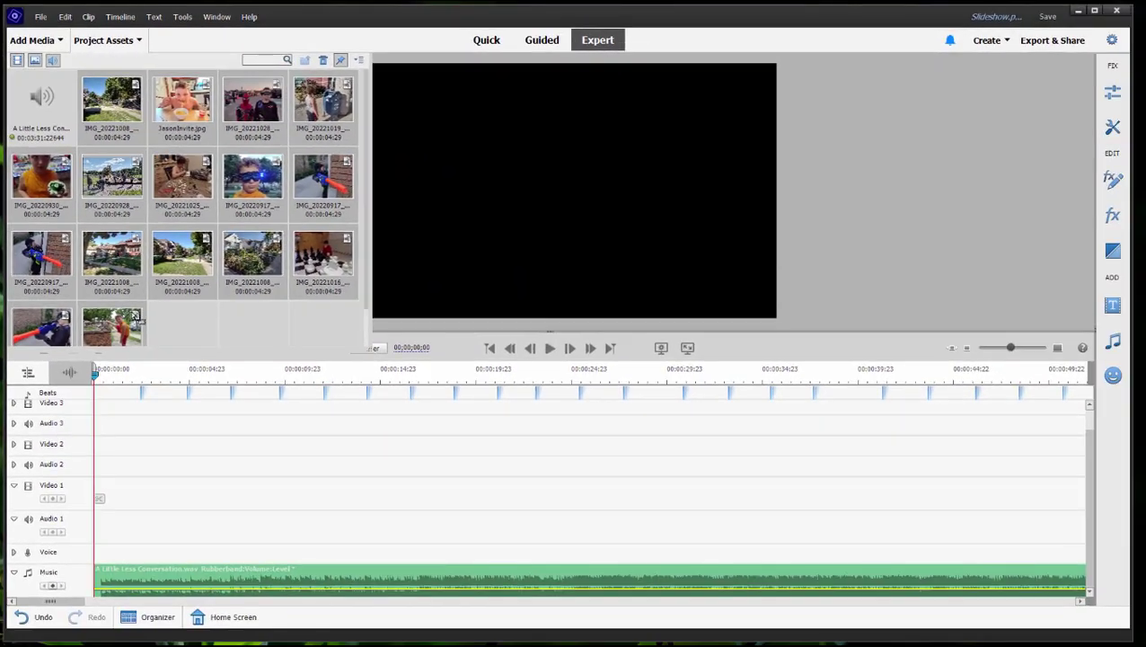
# Step: Drop the selected photos onto Video 1 as a row of clips
pyautogui.moveTo(135, 316); pyautogui.dragTo(89, 504)
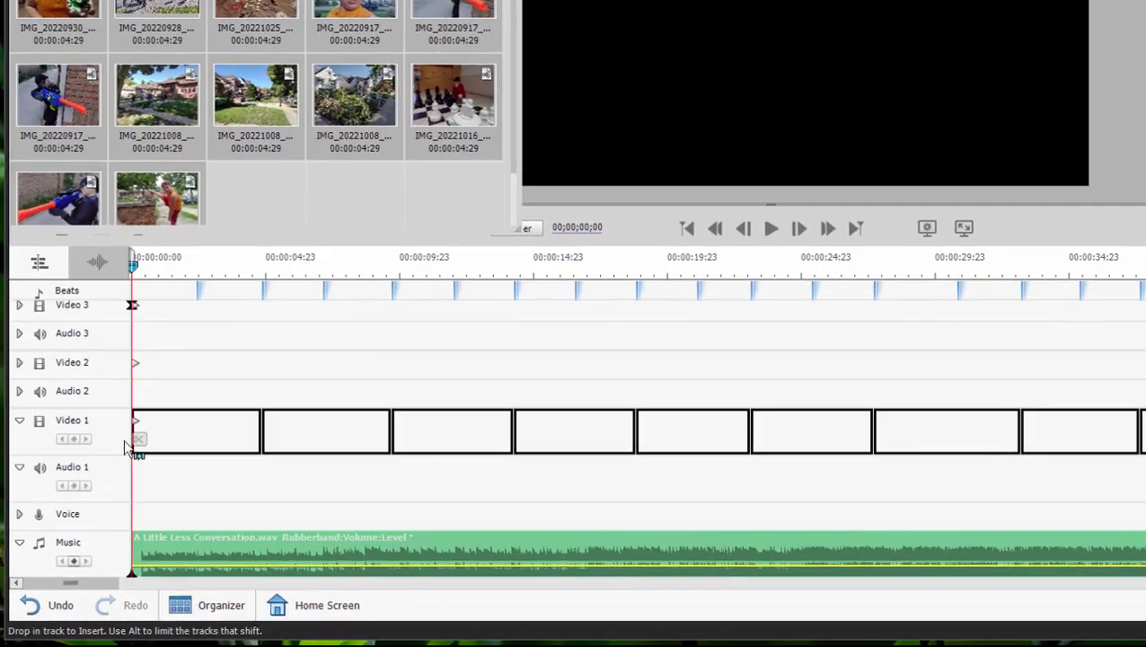
pyautogui.moveTo(128, 449); pyautogui.dragTo(132, 449)
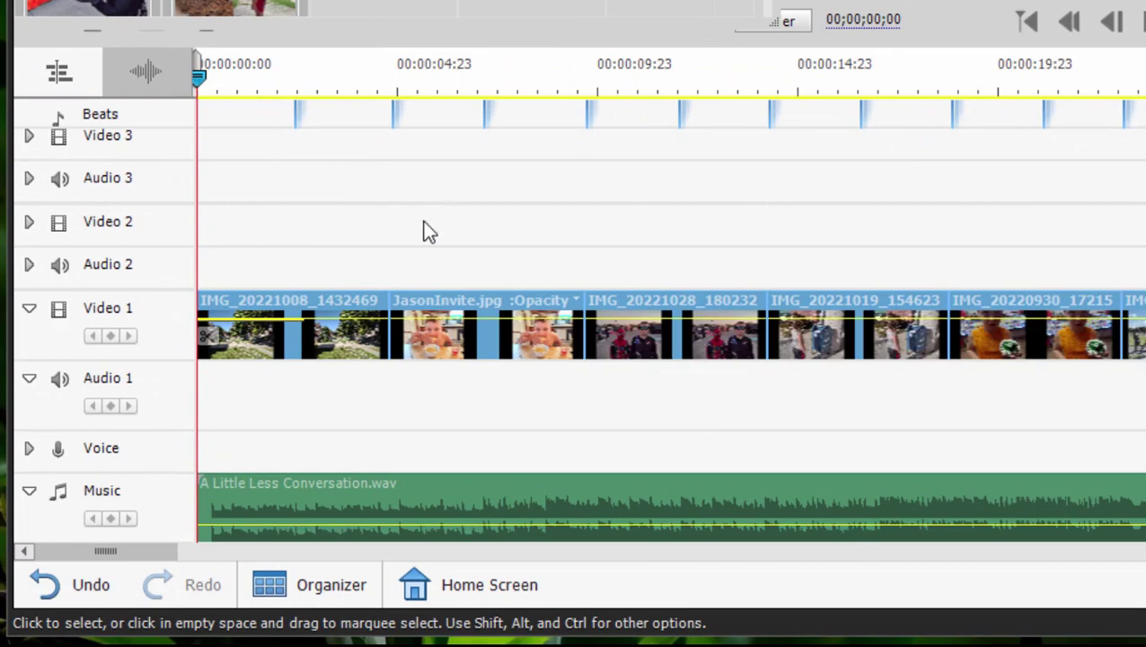
pyautogui.click(382, 325)
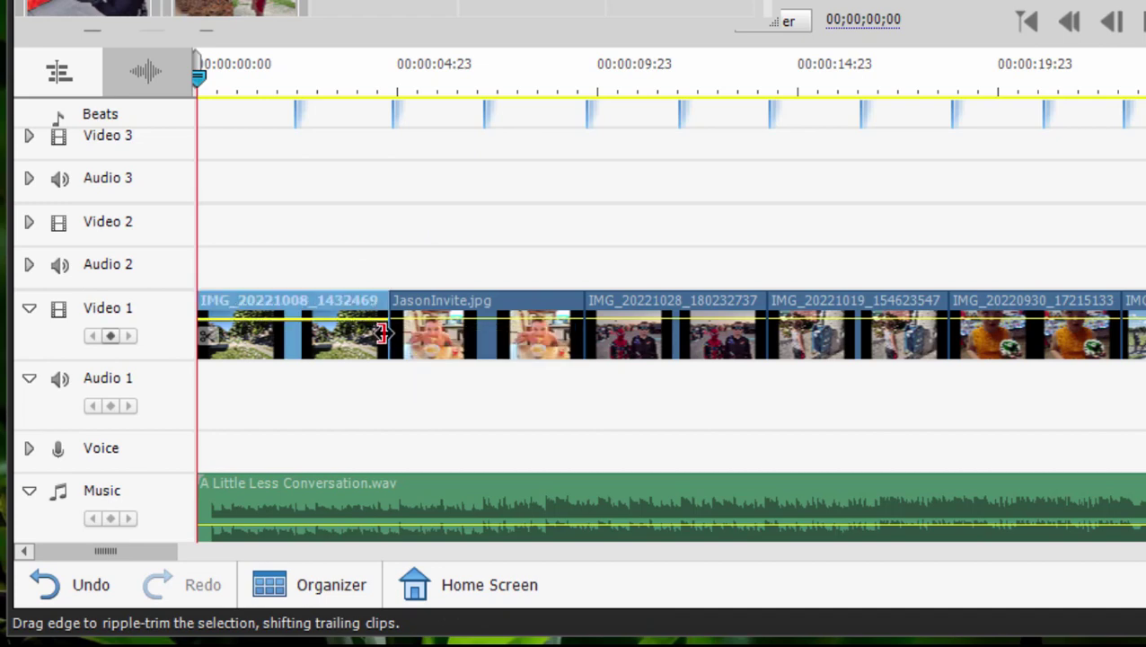
# Step: Ripple-trim the first photo clips, including JasonInvite and IMG_20220930, so each ends on a beat marker
pyautogui.moveTo(382, 334); pyautogui.dragTo(295, 330)
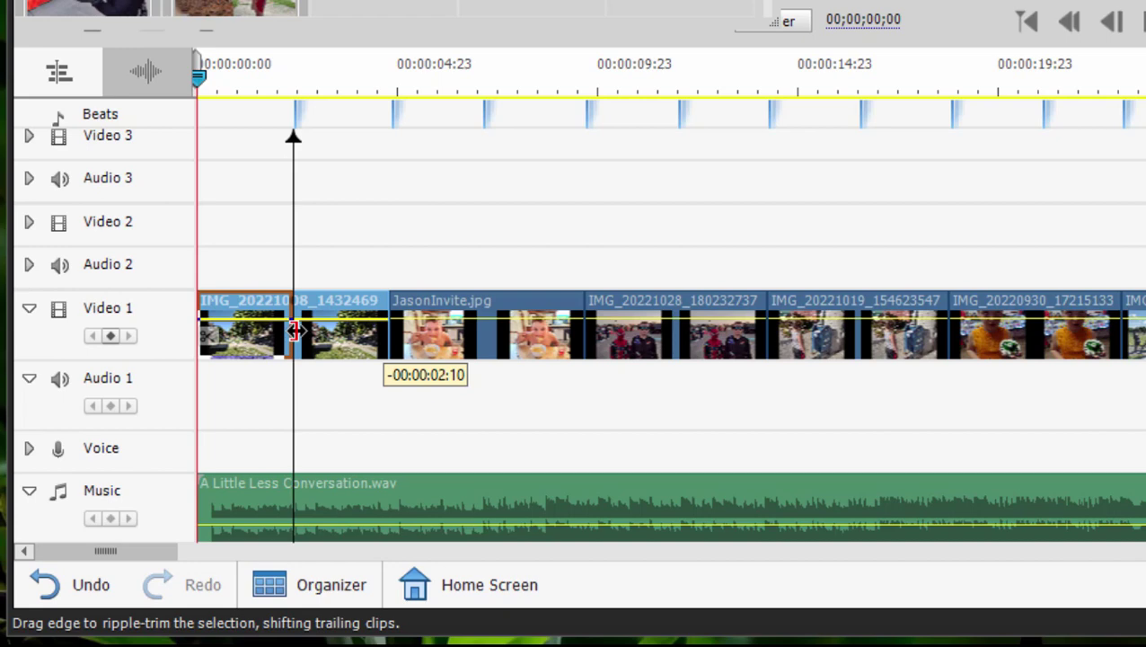
pyautogui.moveTo(294, 331); pyautogui.dragTo(295, 330)
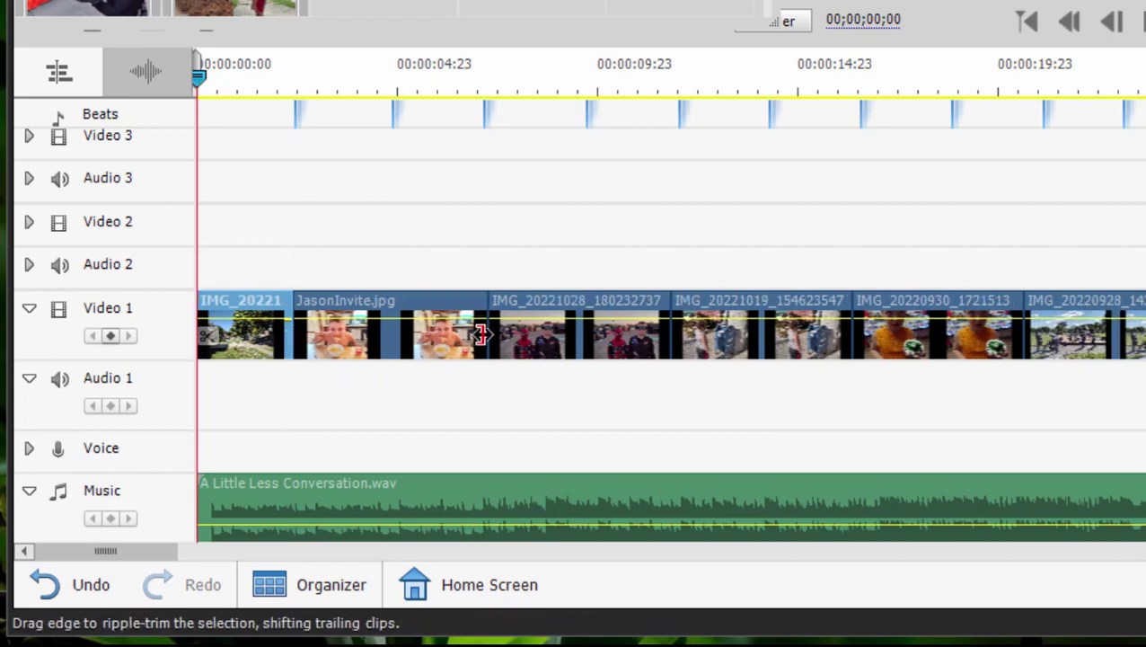
pyautogui.moveTo(482, 334); pyautogui.dragTo(523, 312)
pyautogui.moveTo(660, 328); pyautogui.dragTo(582, 327)
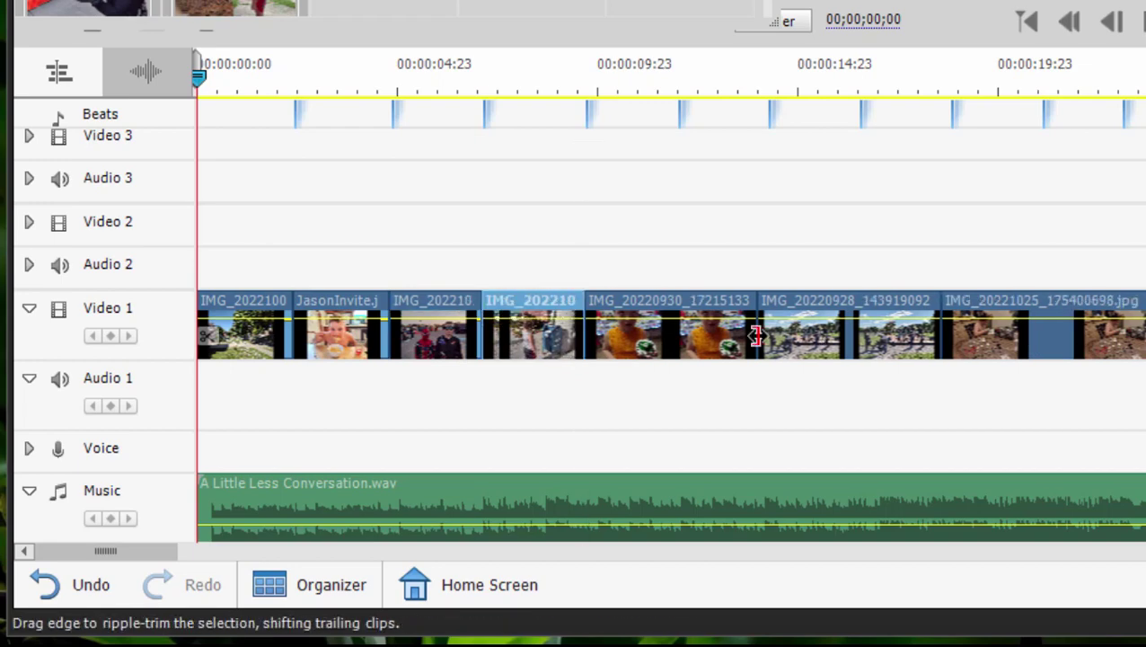
pyautogui.moveTo(757, 336); pyautogui.dragTo(677, 332)
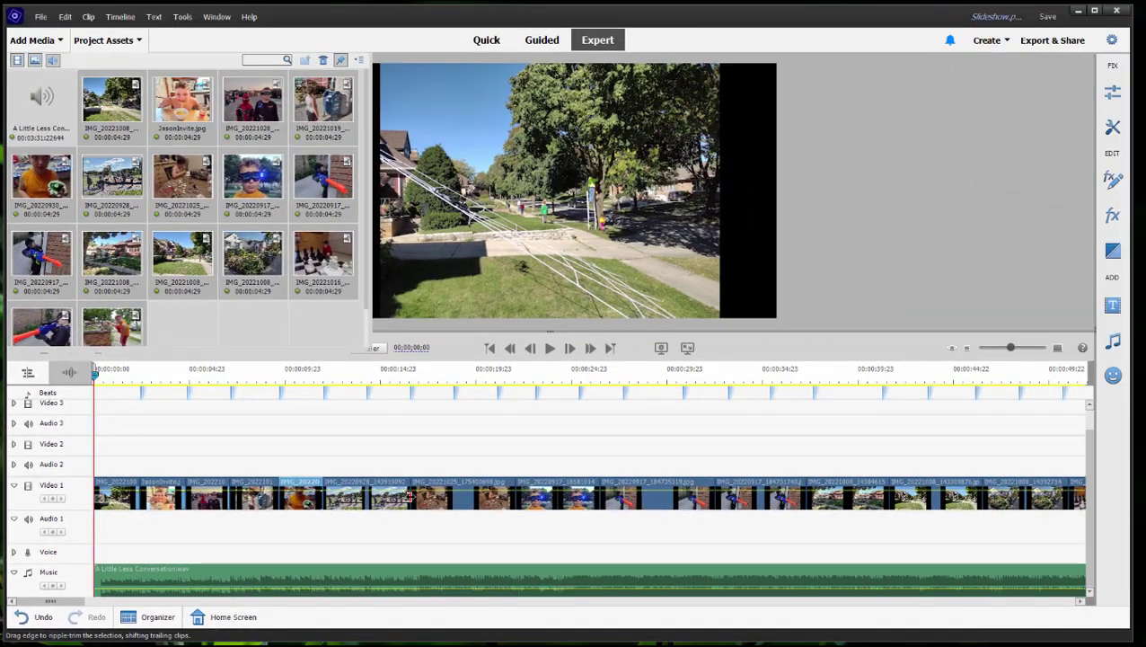
pyautogui.moveTo(408, 496); pyautogui.dragTo(366, 503)
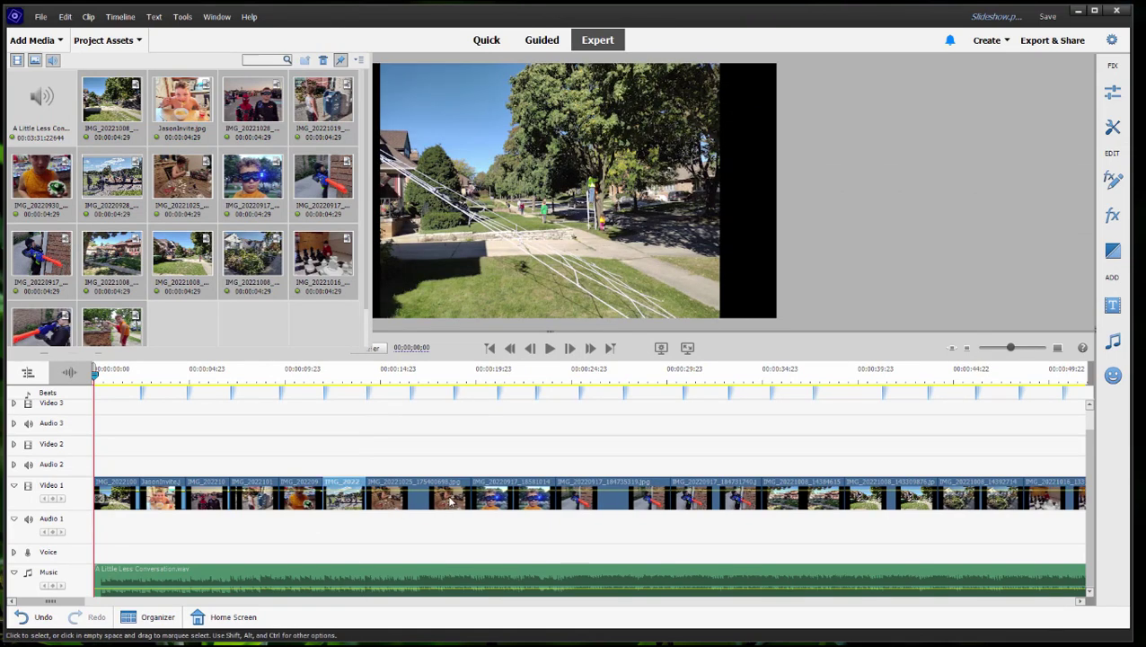
pyautogui.moveTo(466, 496); pyautogui.dragTo(409, 494)
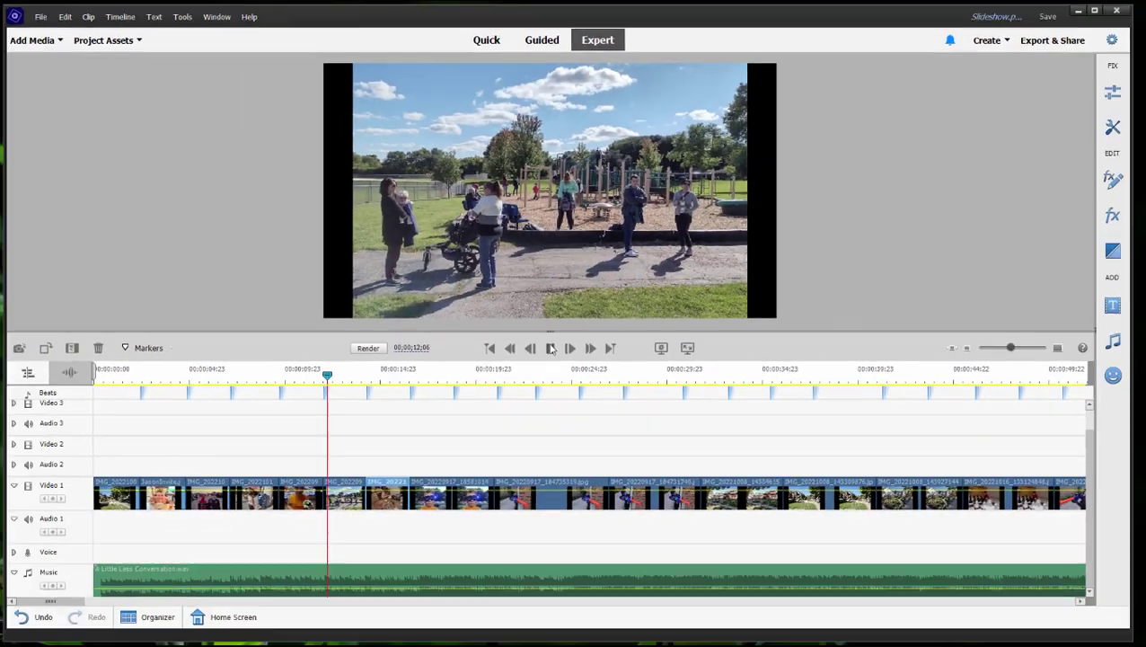
pyautogui.click(550, 347)
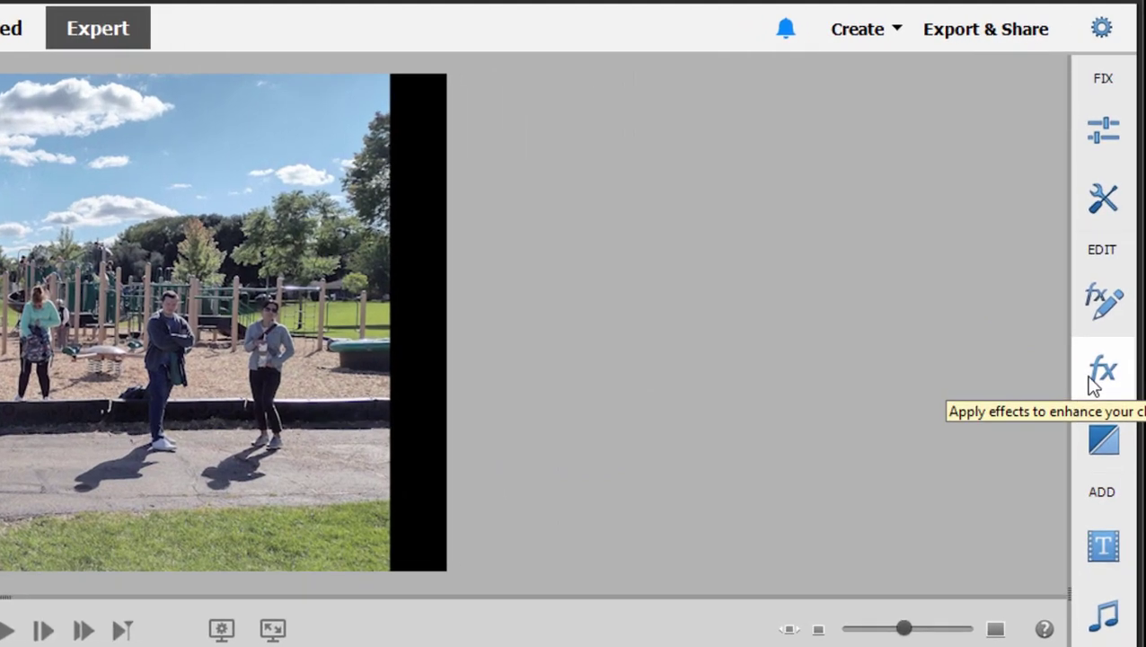
# Step: Filter the Effects panel to Presets and select the 640x480 Zoom In preset
pyautogui.click(1094, 385)
pyautogui.click(895, 153)
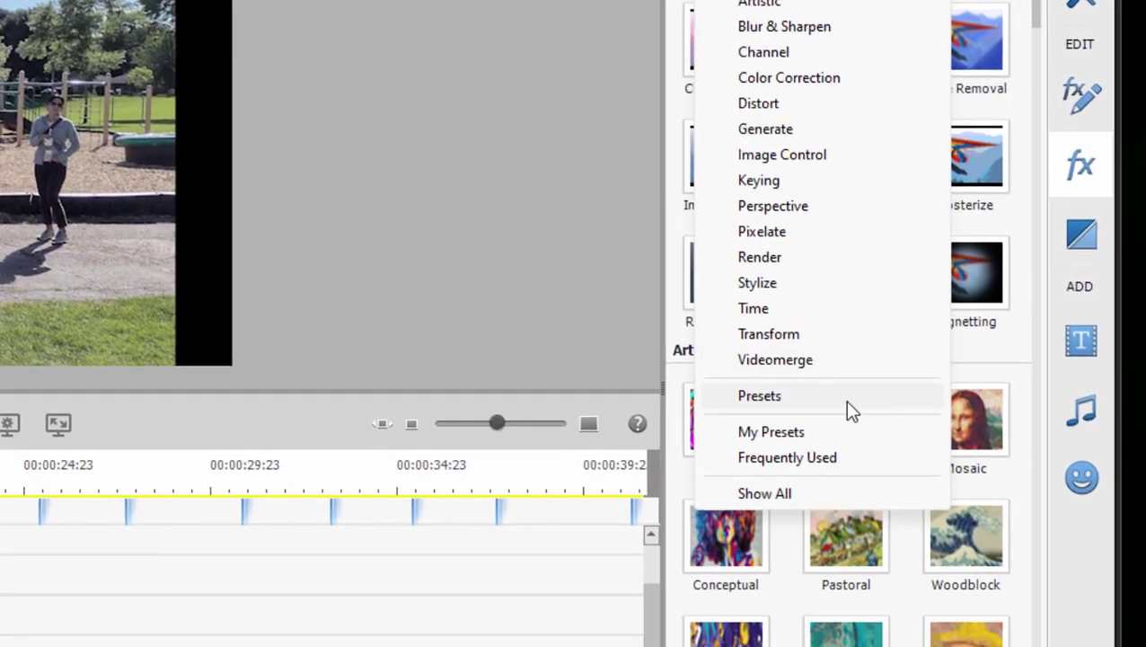
pyautogui.click(866, 605)
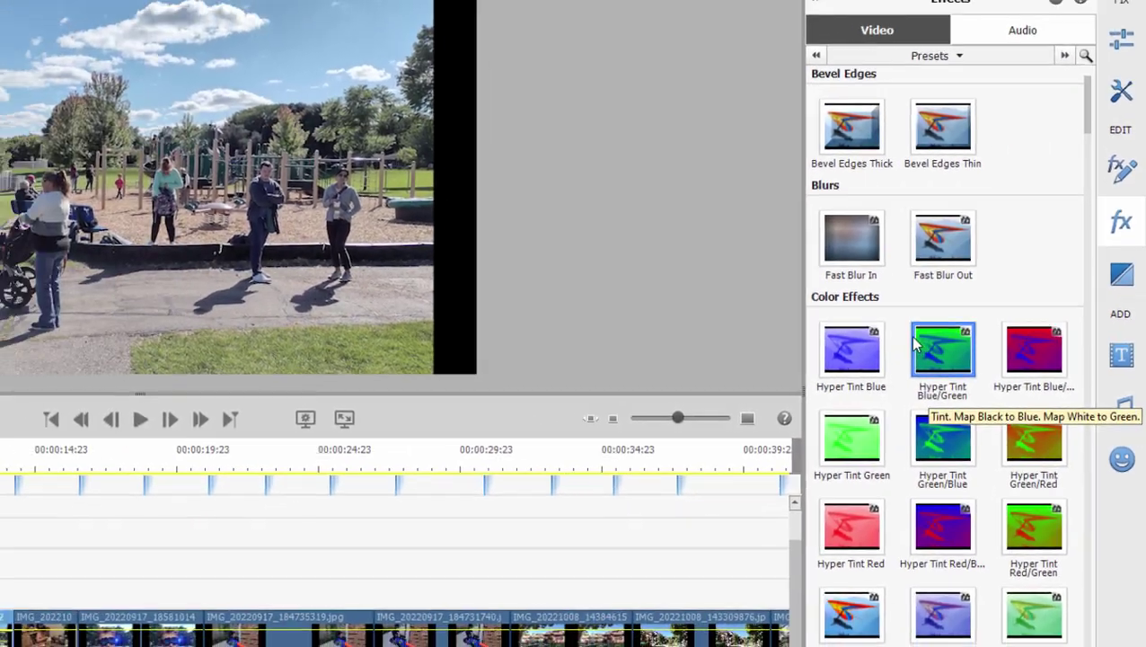
pyautogui.scroll(-10, 970, 353)
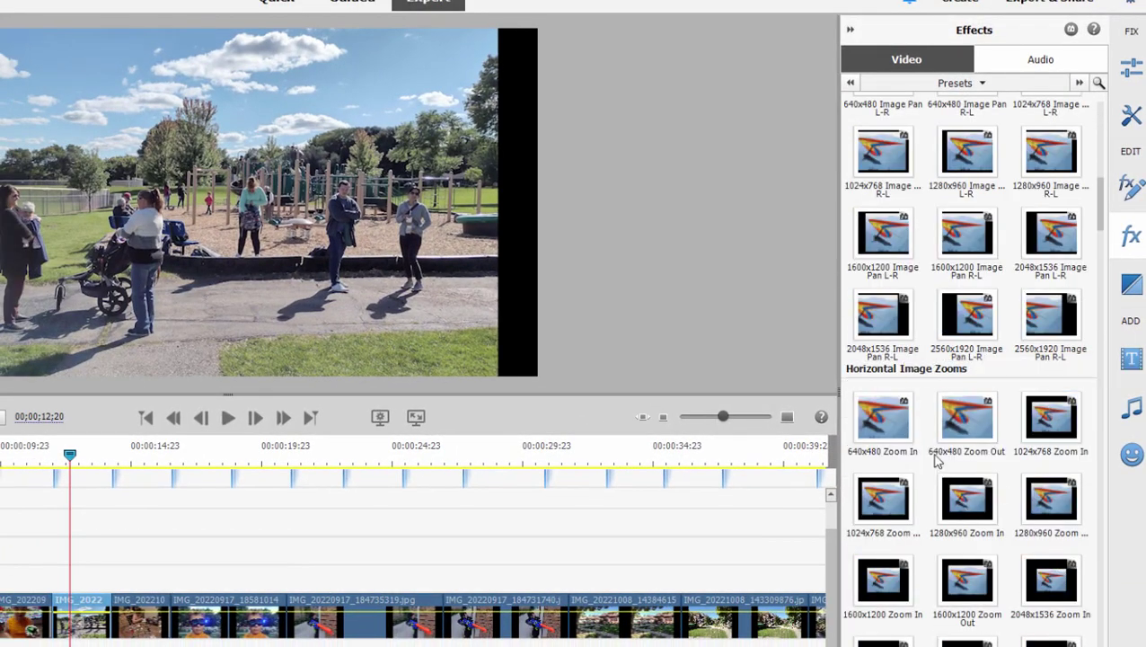
pyautogui.click(911, 424)
pyautogui.scroll(2, 916, 413)
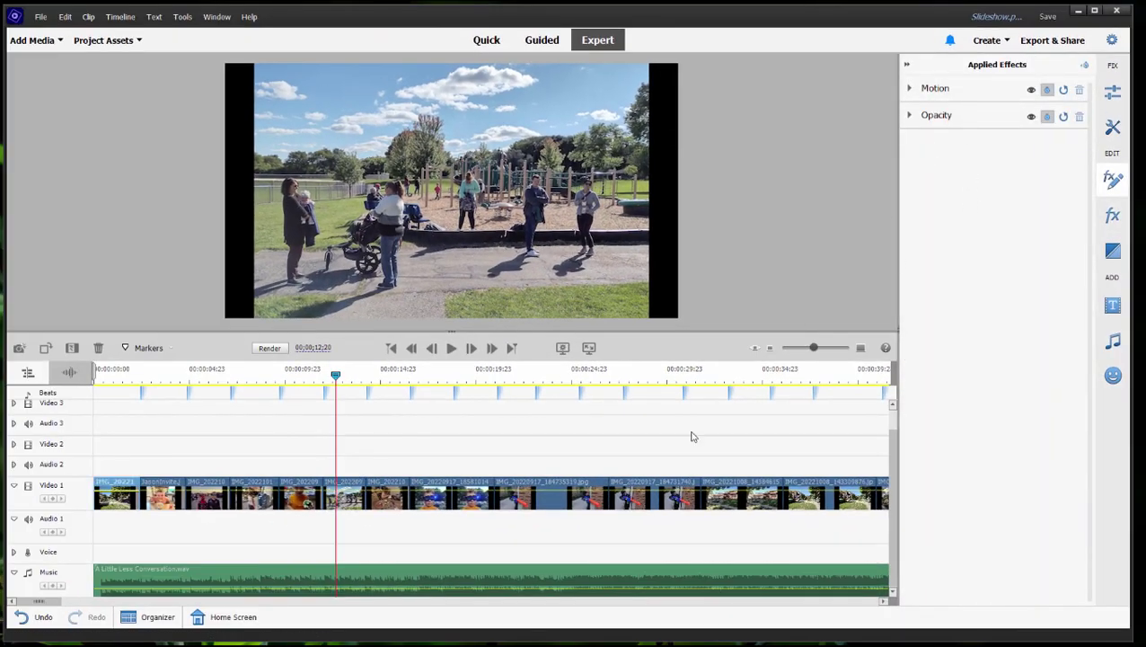
# Step: Play the slideshow from the start and pause on the JasonInvite photo at about 00;00;04;18
pyautogui.click(1111, 216)
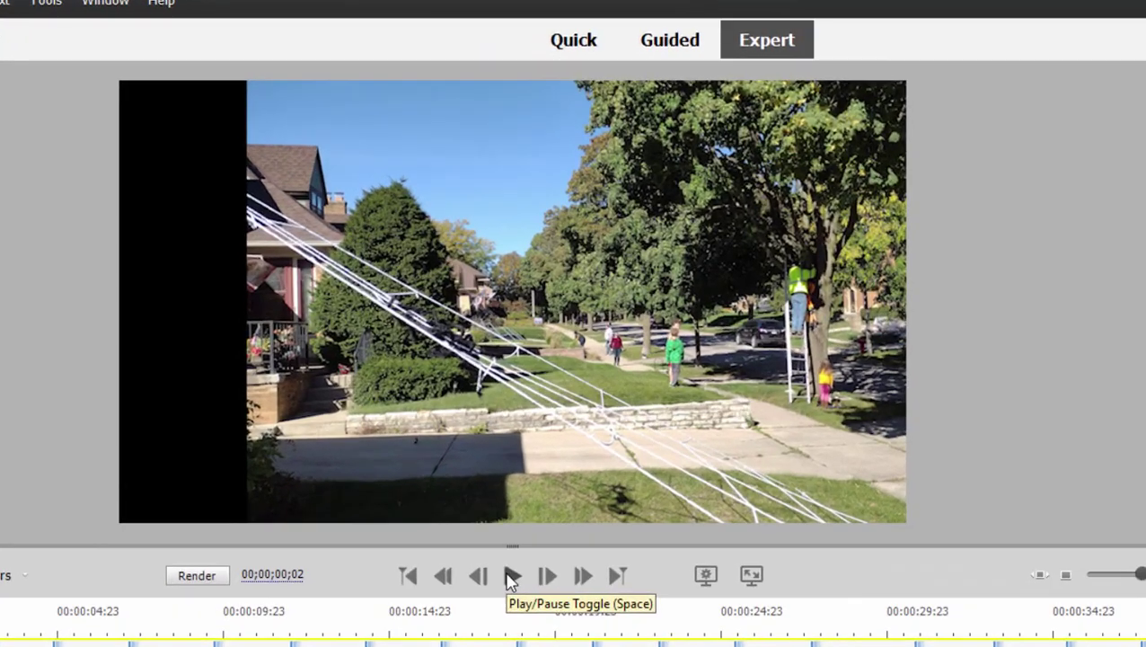
pyautogui.click(511, 576)
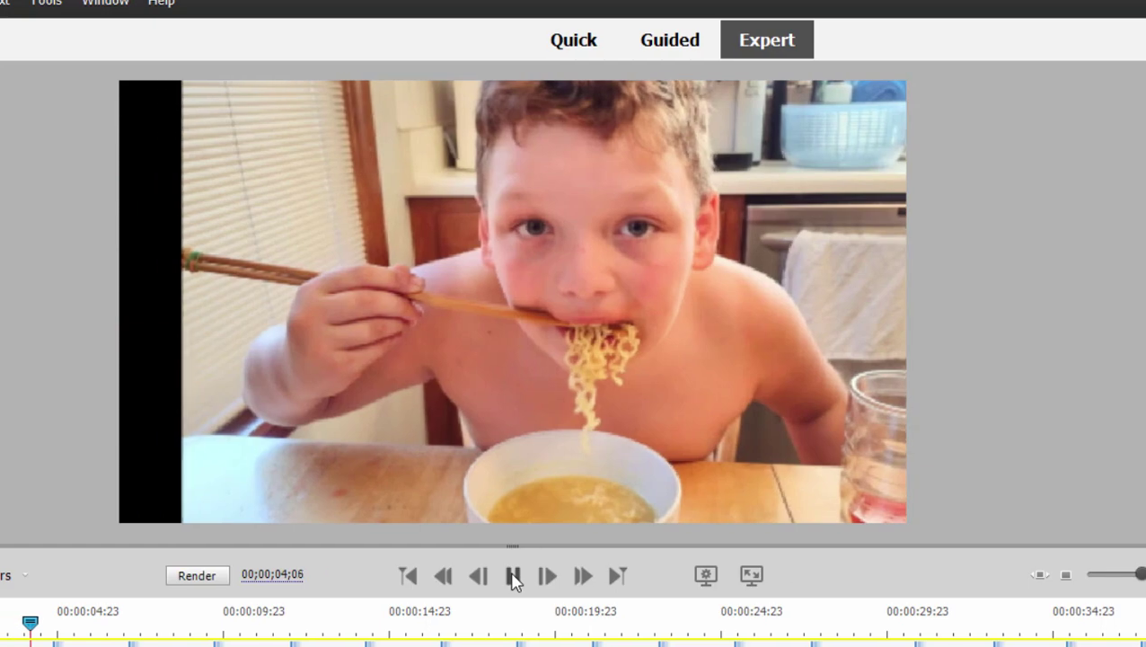
pyautogui.click(513, 575)
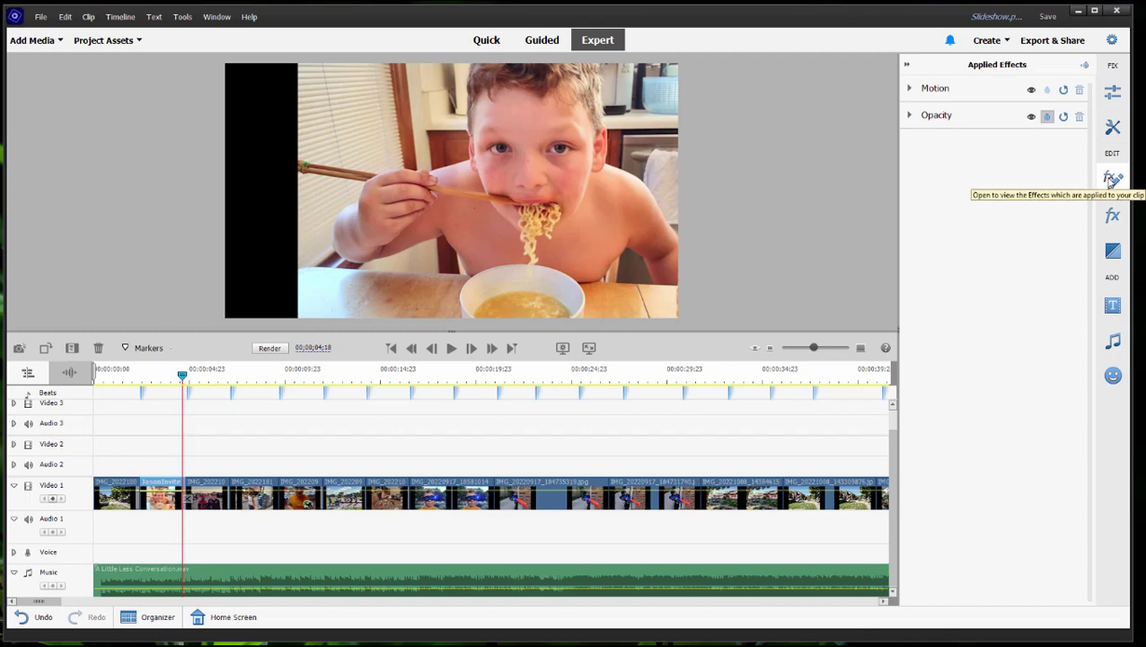
# Step: Switch the right-hand panel to the video Tools list with Pan & Zoom and Time Remapping
pyautogui.click(1113, 218)
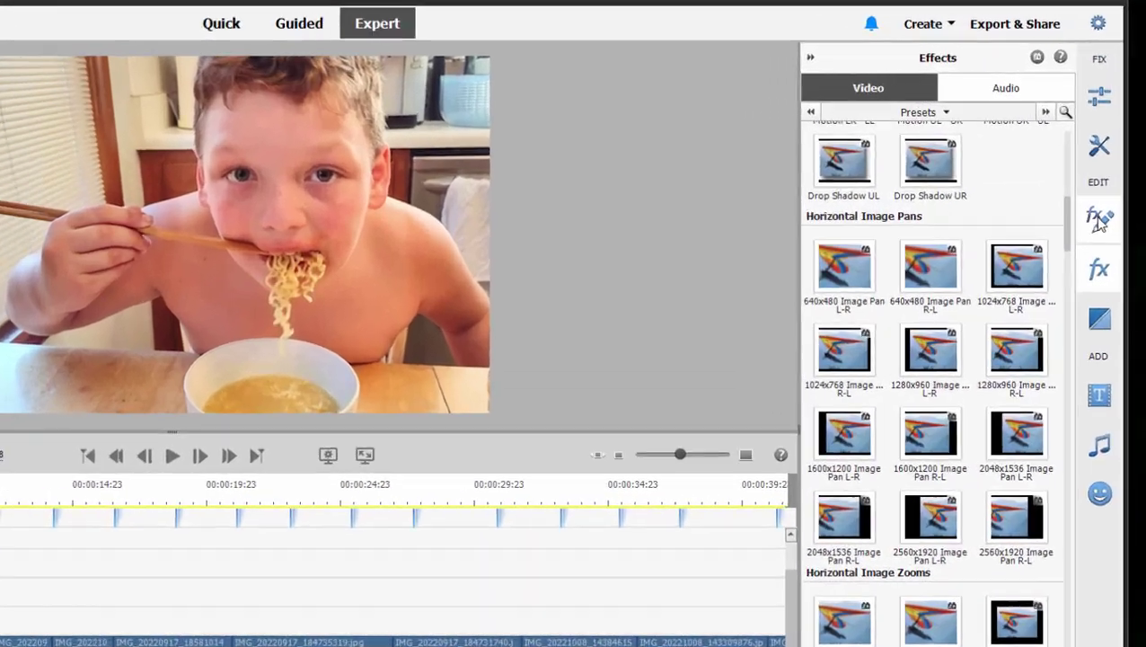
pyautogui.click(1113, 129)
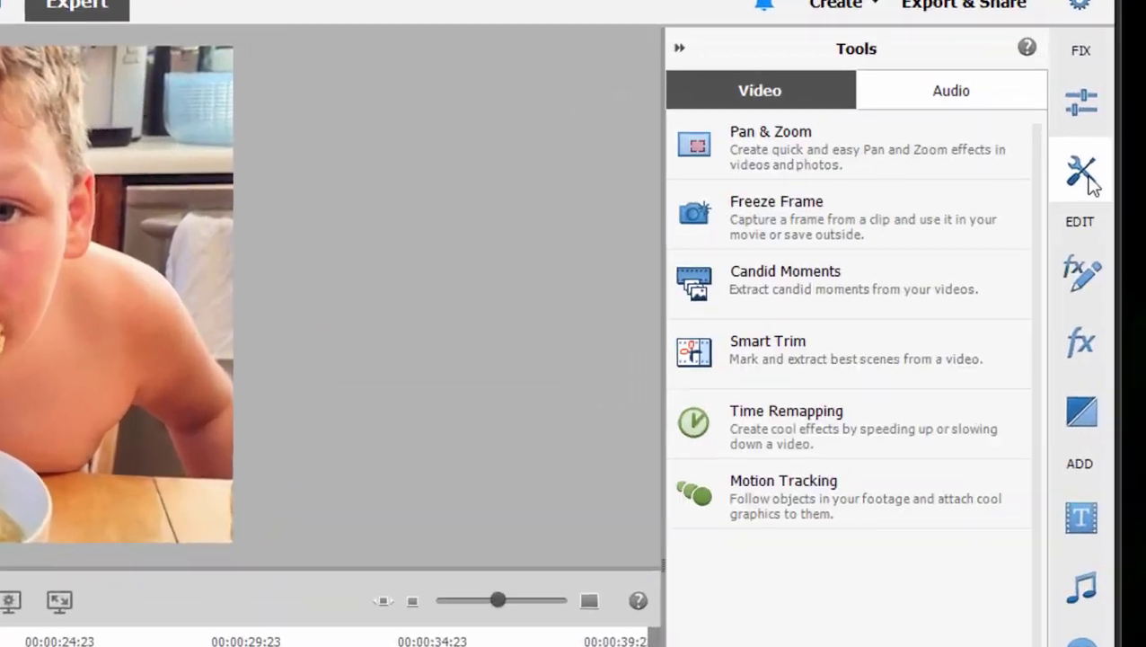